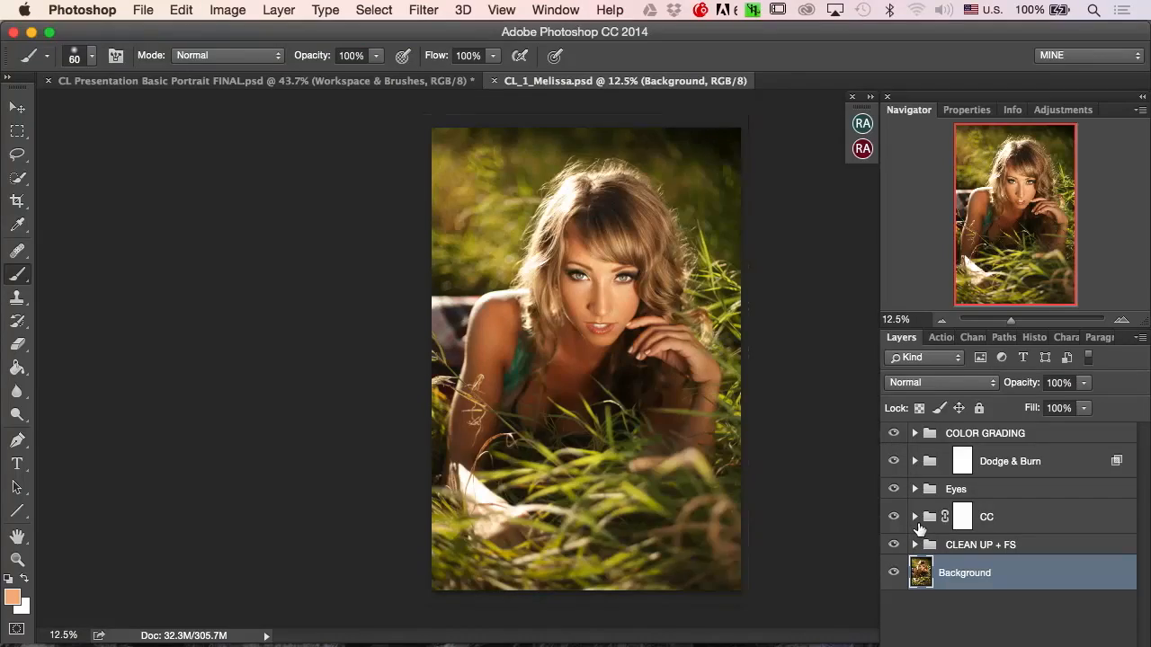
Compare the original photo with the full retouch around the face by alternately isolating the Background layer and restoring all layers.
key(super+equal)
key(super+equal)
key(super+equal)
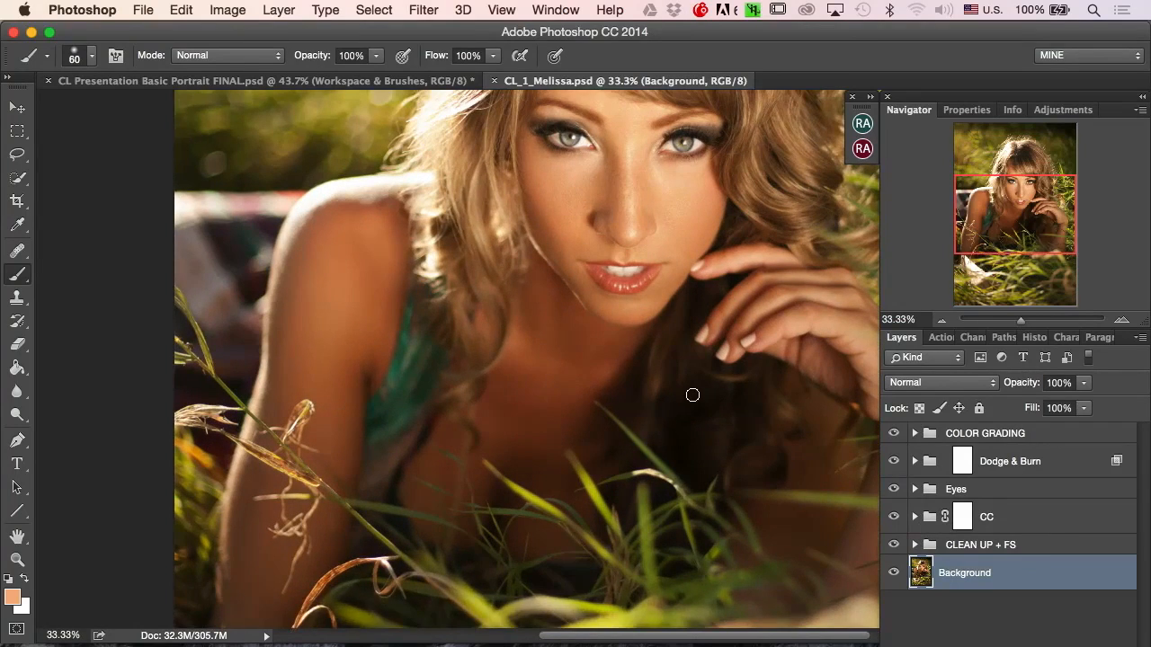
scroll(692, 395, up, 10)
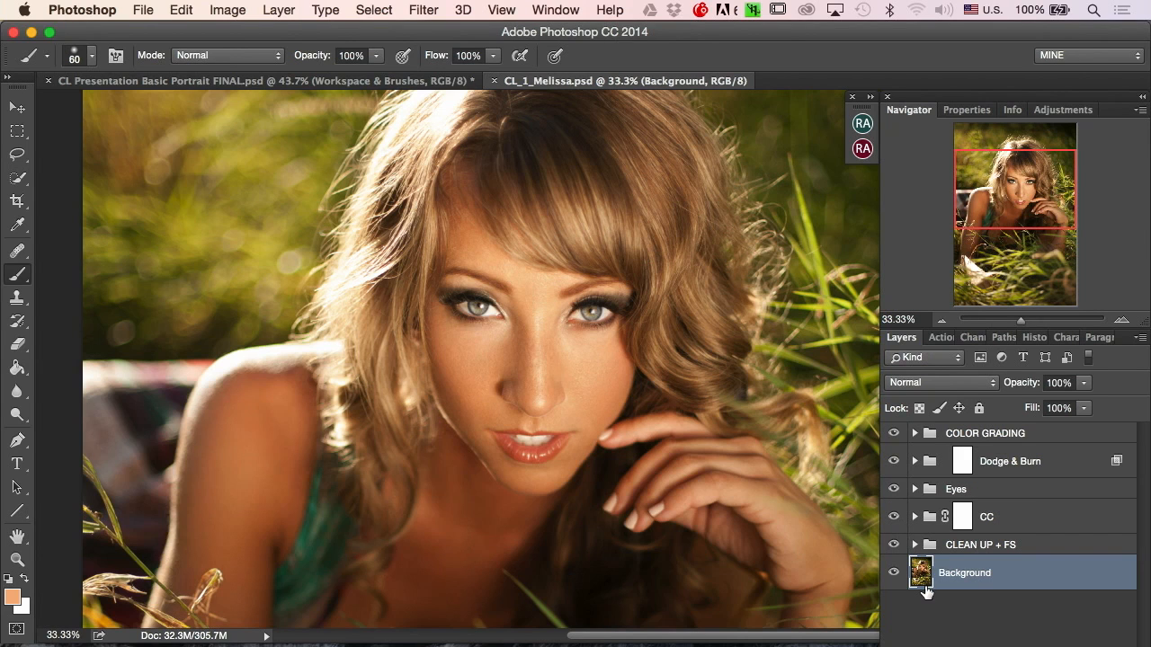
alt+click(893, 573)
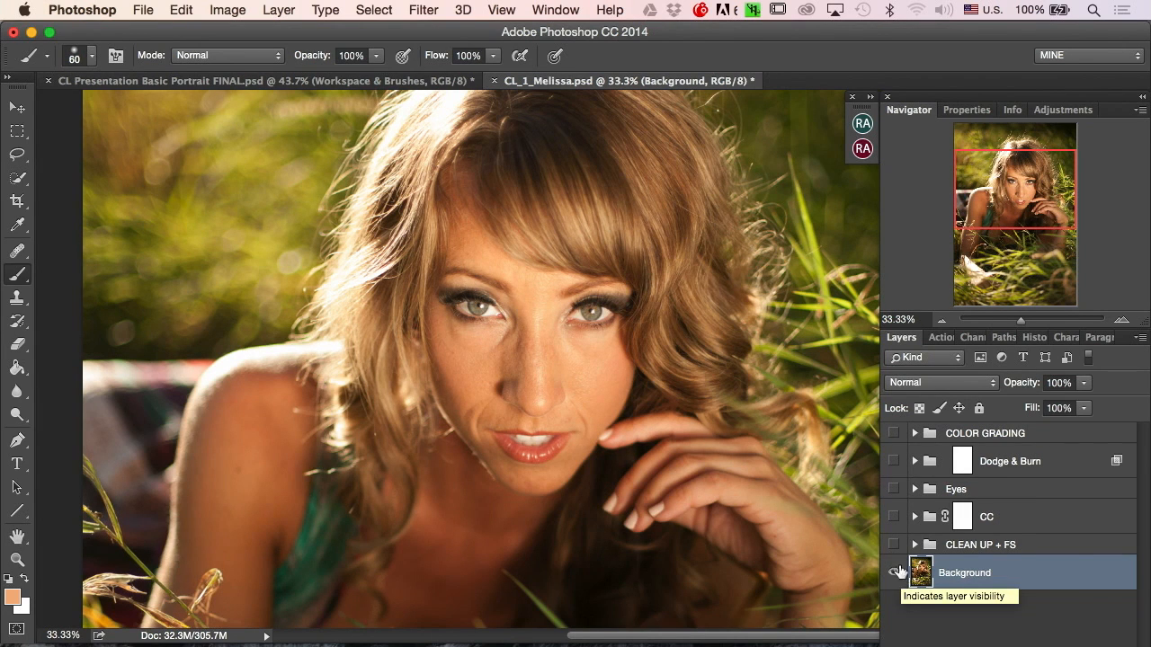
right_click(896, 574)
click(894, 574)
alt+click(895, 574)
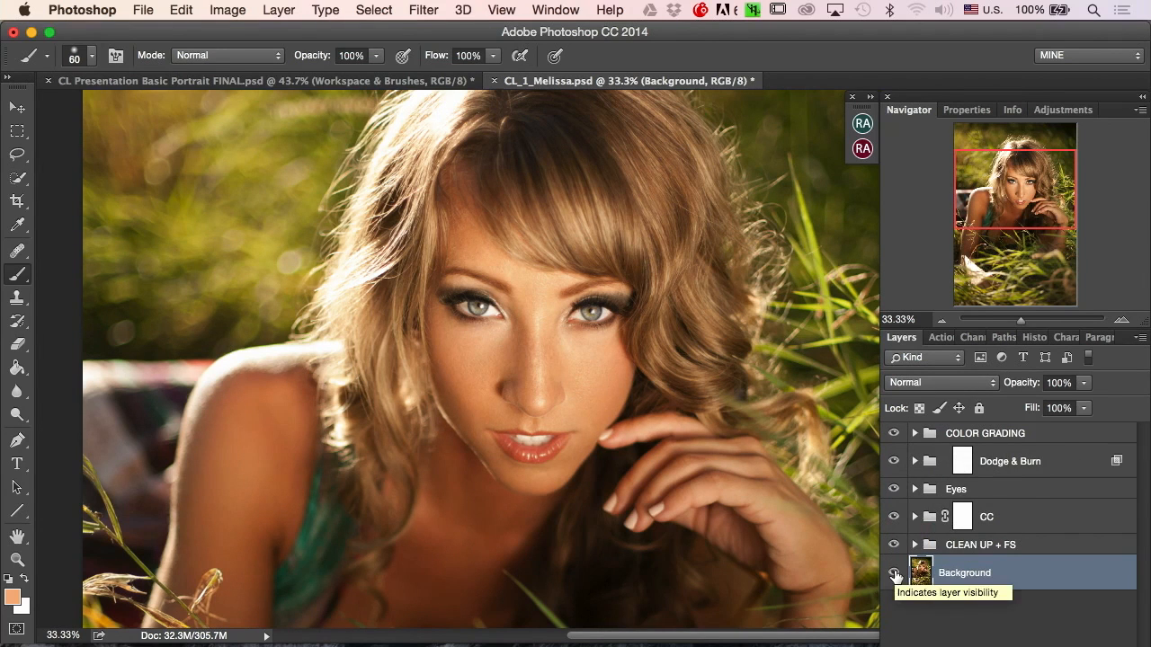
alt+click(895, 573)
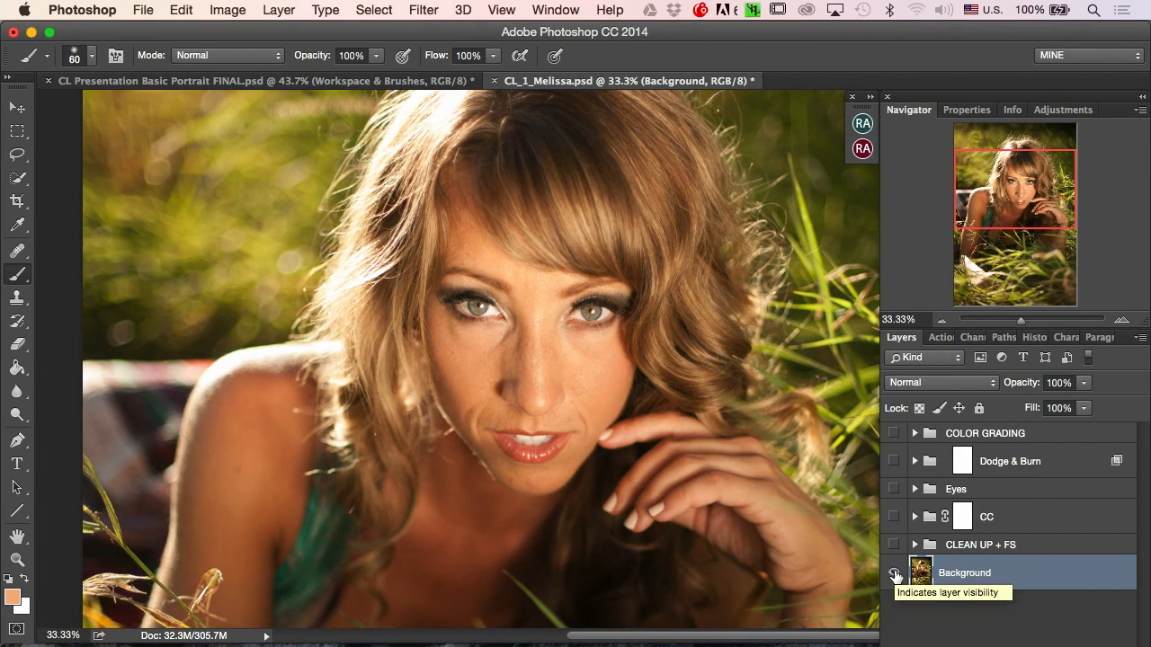
alt+click(894, 574)
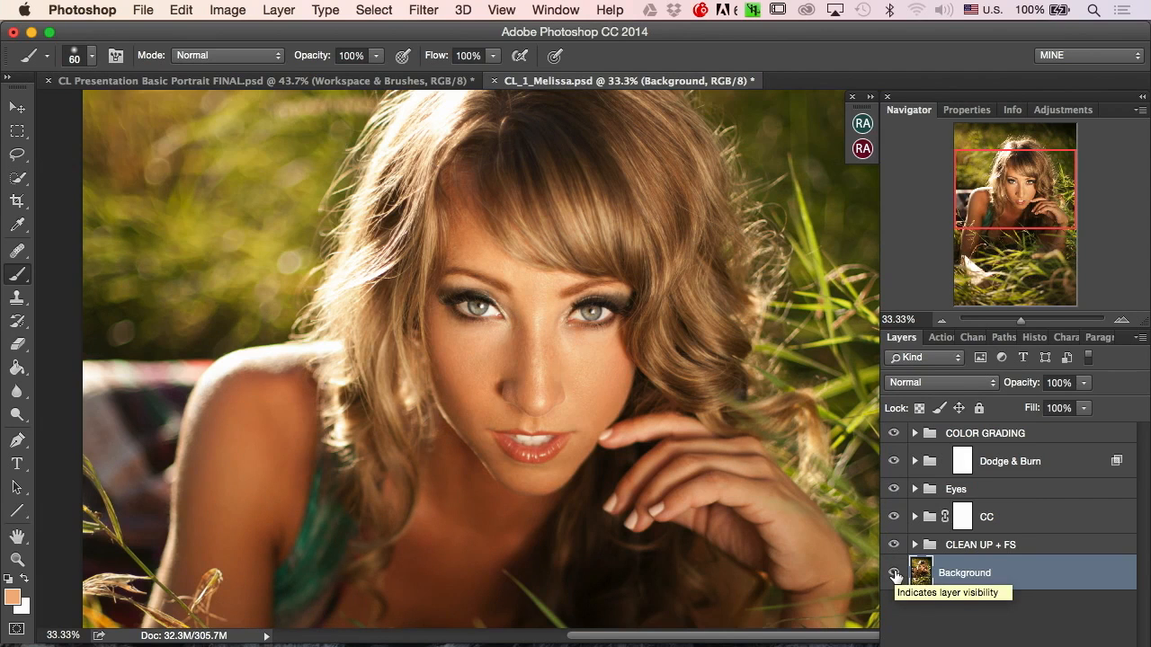
alt+click(894, 574)
alt+click(895, 574)
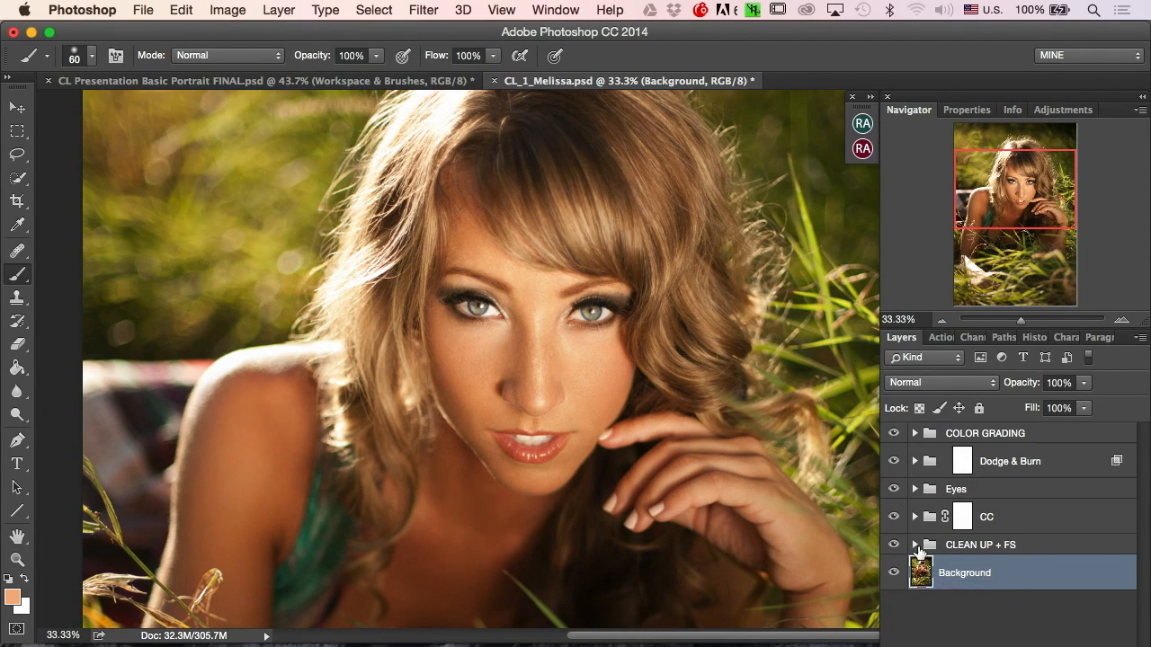
Show only the Background layer and the CLEAN UP + FS group, and expand that group.
alt+click(895, 574)
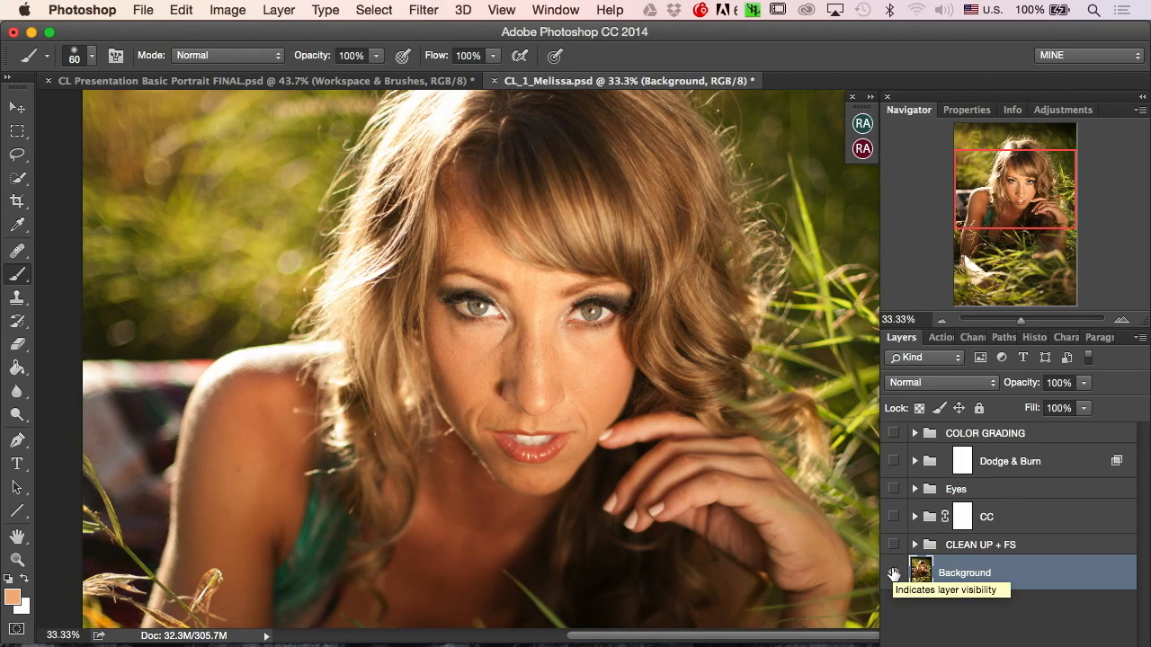
click(892, 545)
click(915, 545)
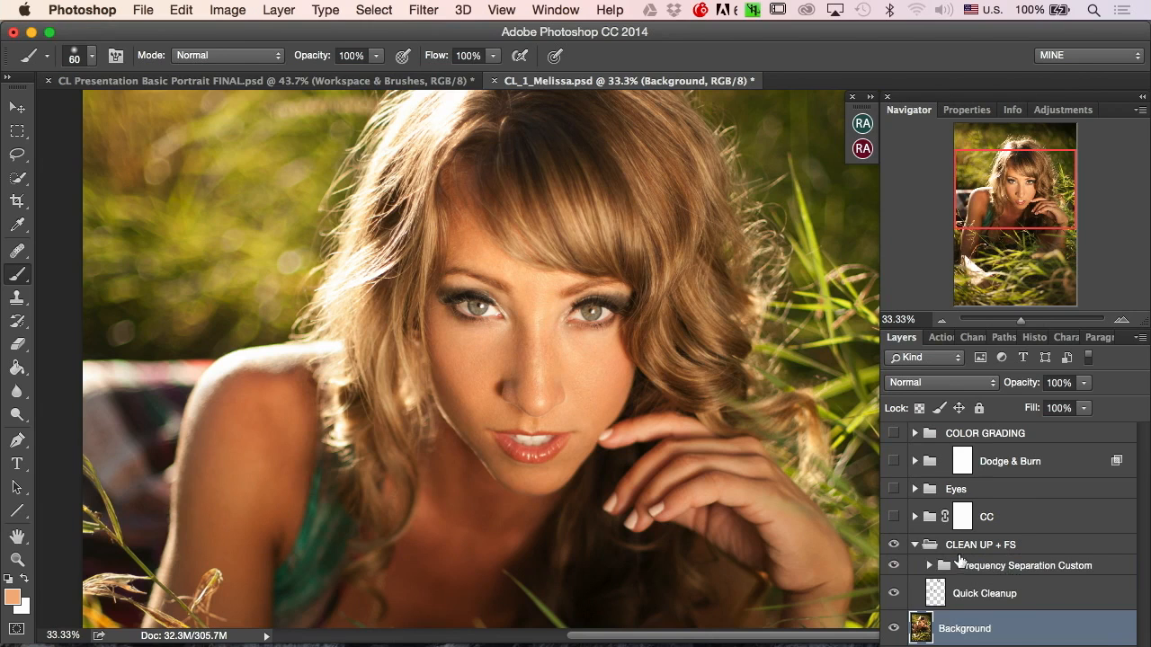
Preview the CLEAN UP + FS group on and off, and hide its Frequency Separation Custom group and Quick Cleanup layer.
click(893, 545)
click(892, 545)
click(893, 545)
click(893, 545)
click(893, 566)
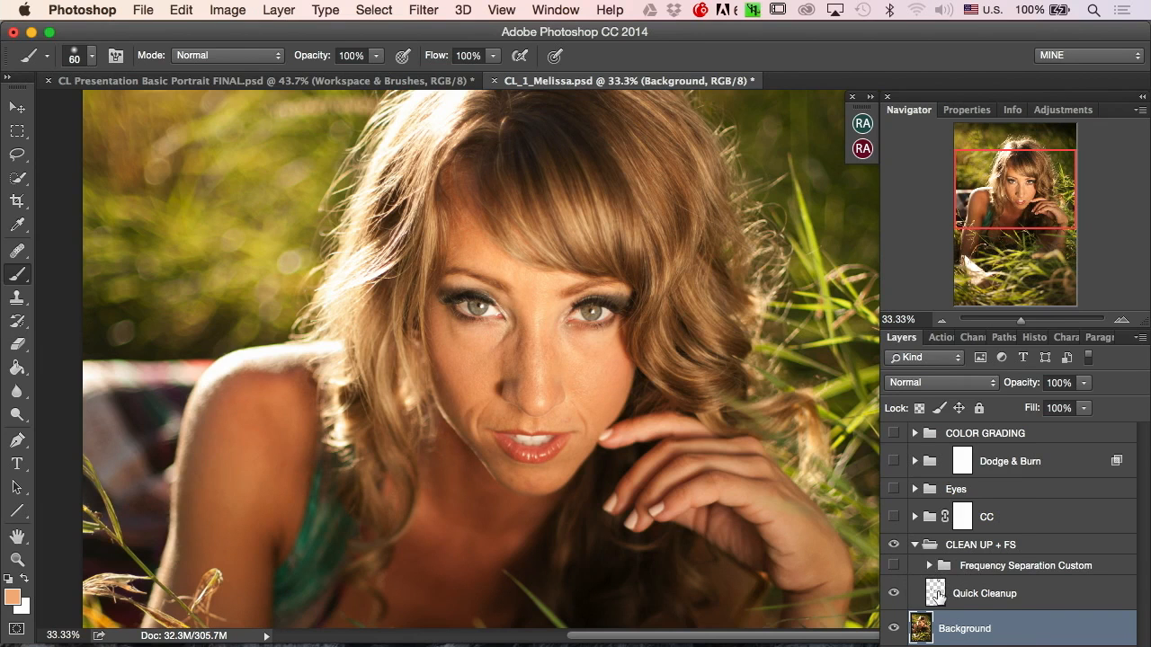
click(893, 594)
Compare the hair, face, arm and grass areas with the Quick Cleanup layer on and off, leaving the layer shown.
scroll(679, 414, up, 5)
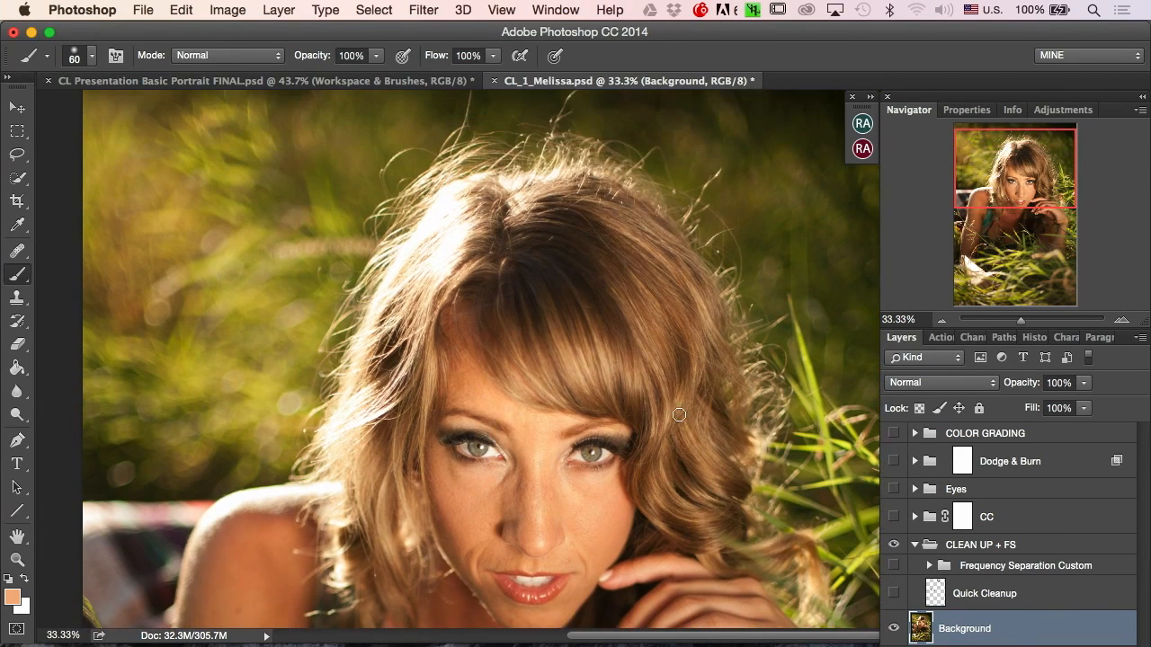
click(893, 594)
click(893, 595)
scroll(678, 430, down, 6)
scroll(678, 430, right, 2)
click(893, 594)
click(893, 595)
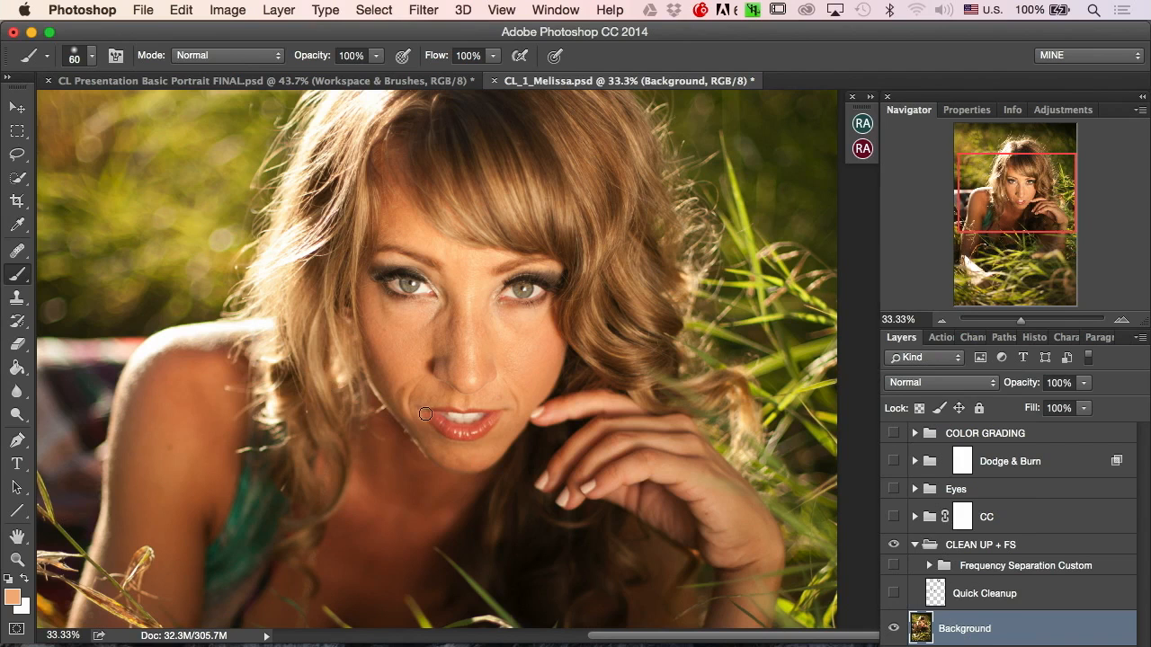
scroll(431, 462, down, 5)
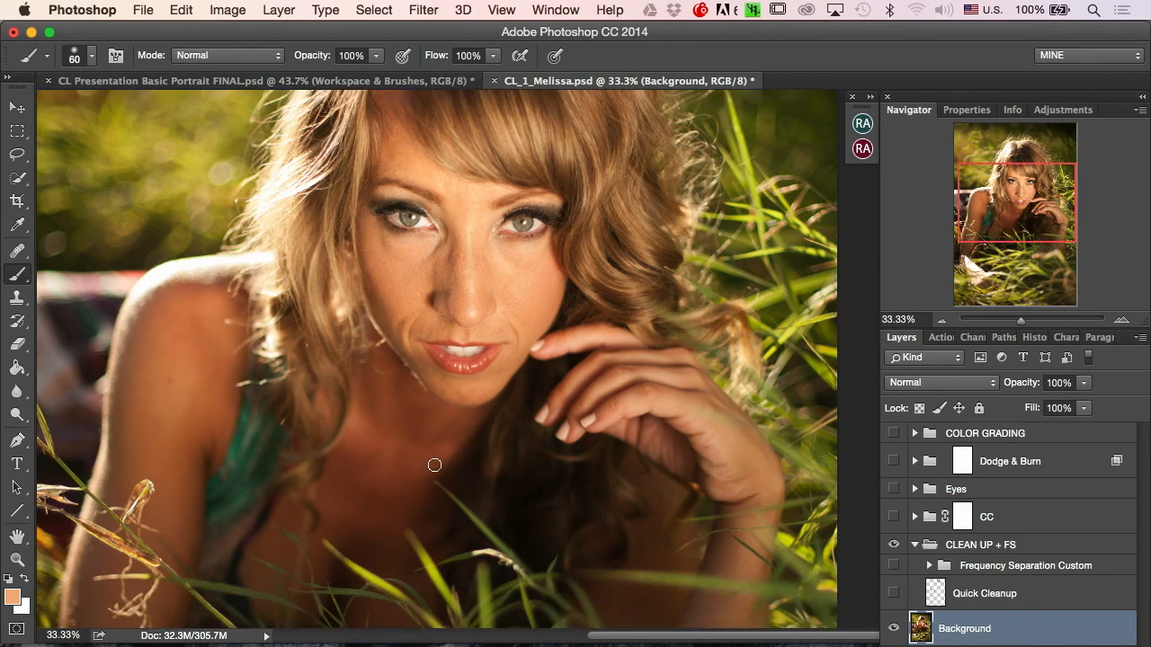
click(893, 595)
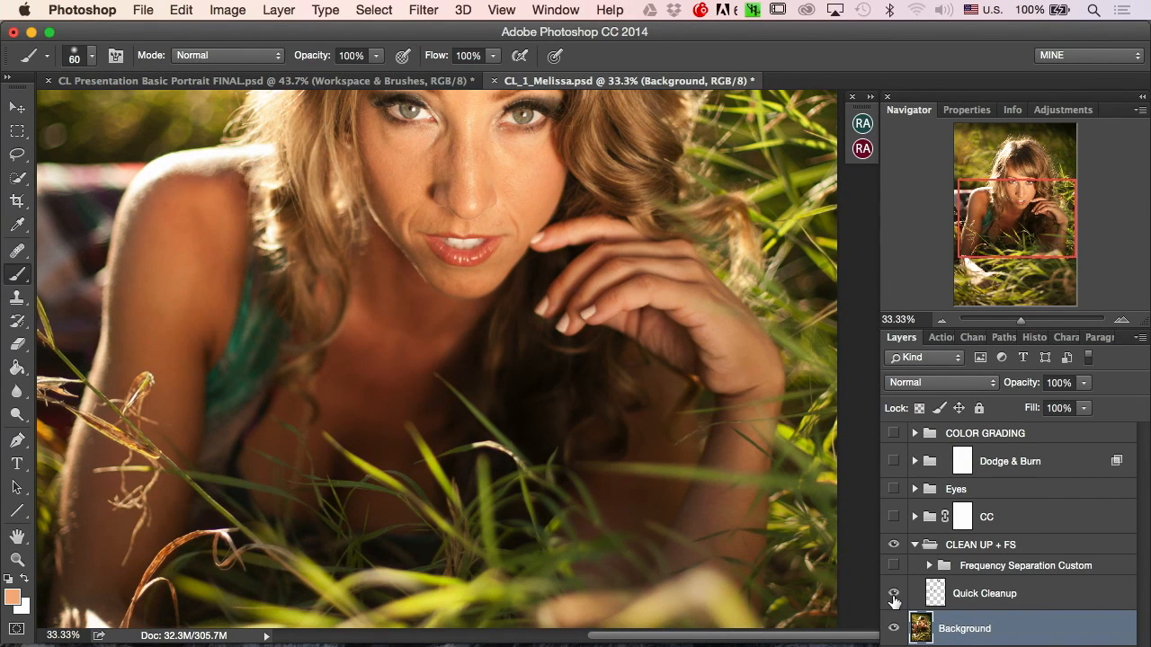
click(893, 595)
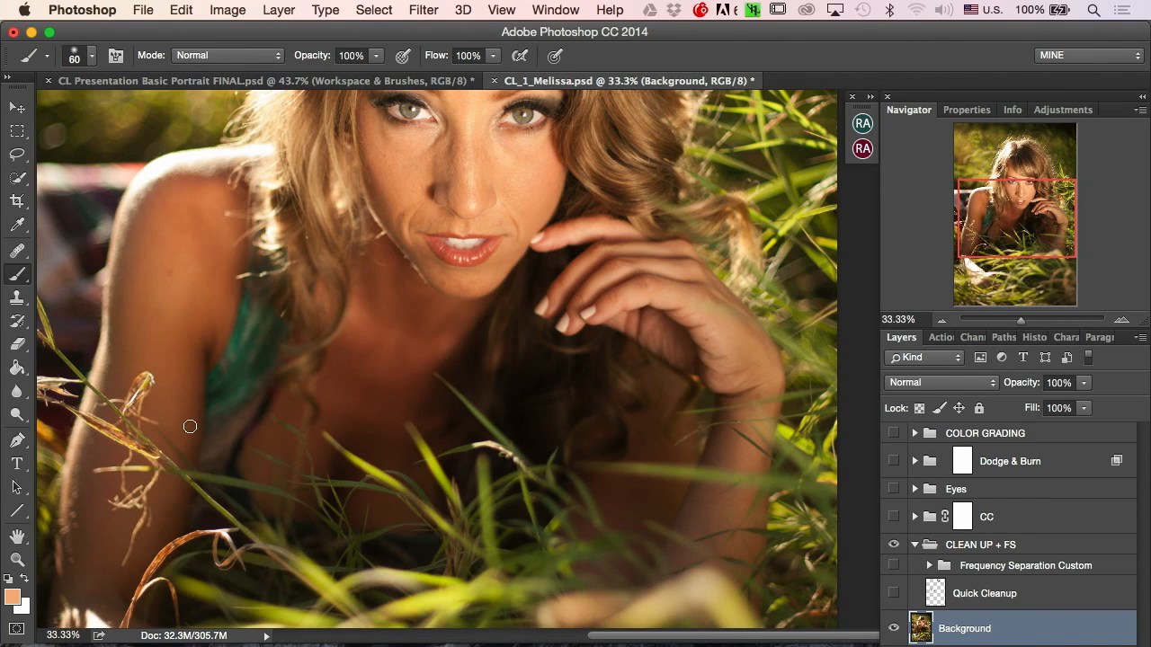
scroll(190, 427, down, 5)
scroll(190, 427, left, 4)
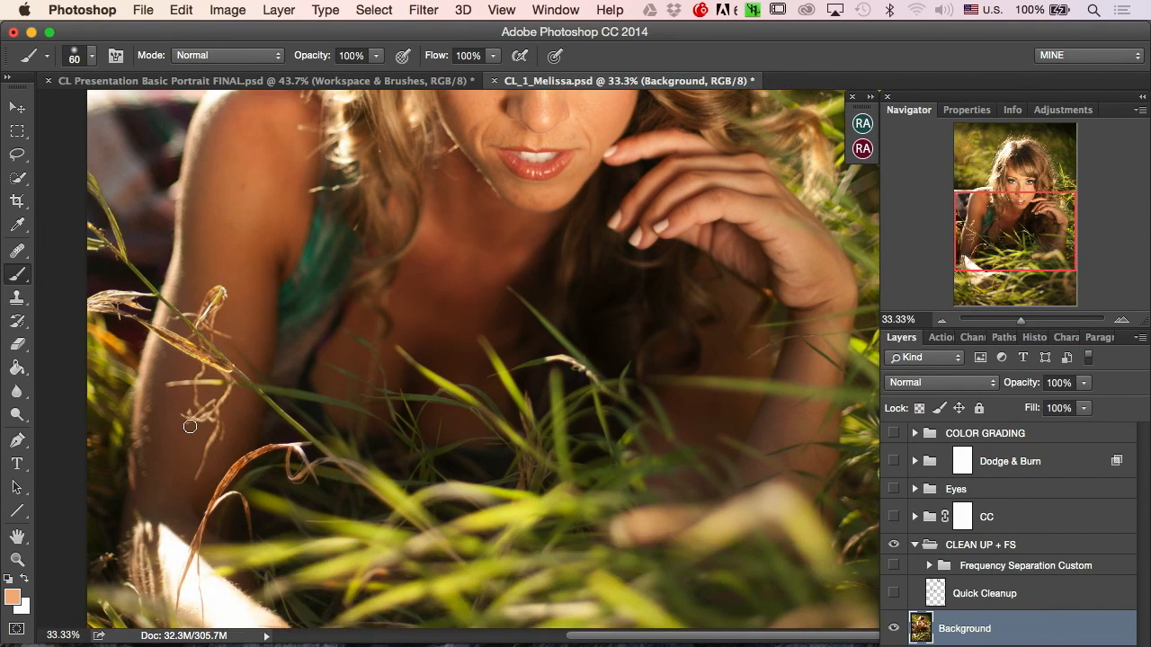
scroll(190, 426, down, 2)
scroll(190, 426, left, 2)
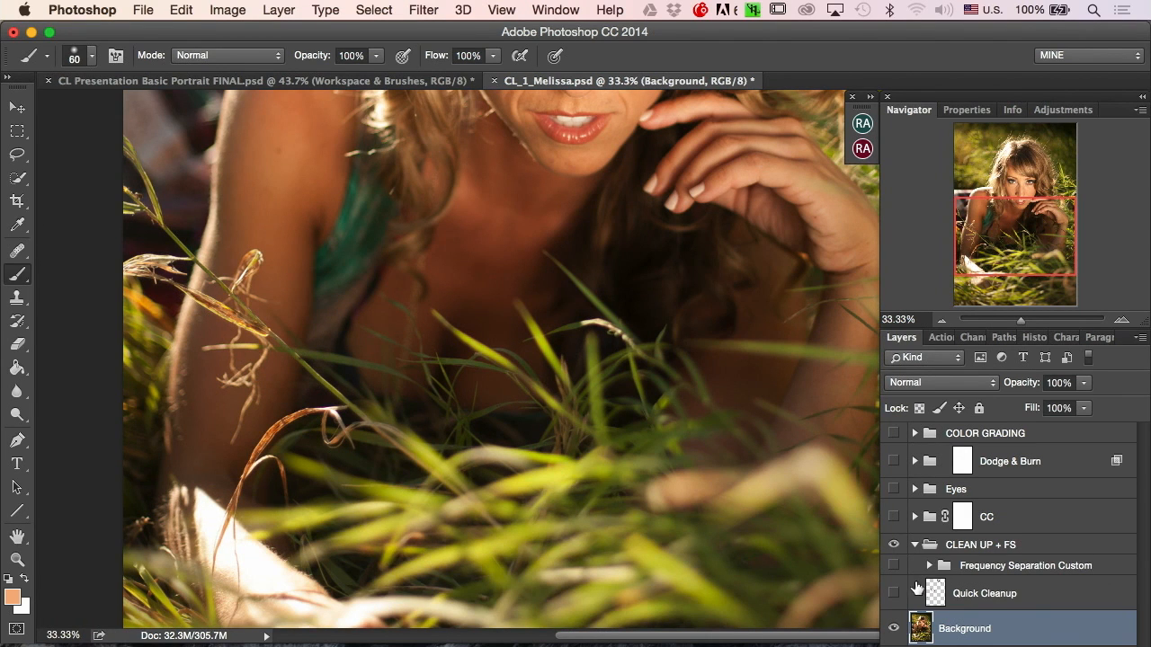
click(893, 593)
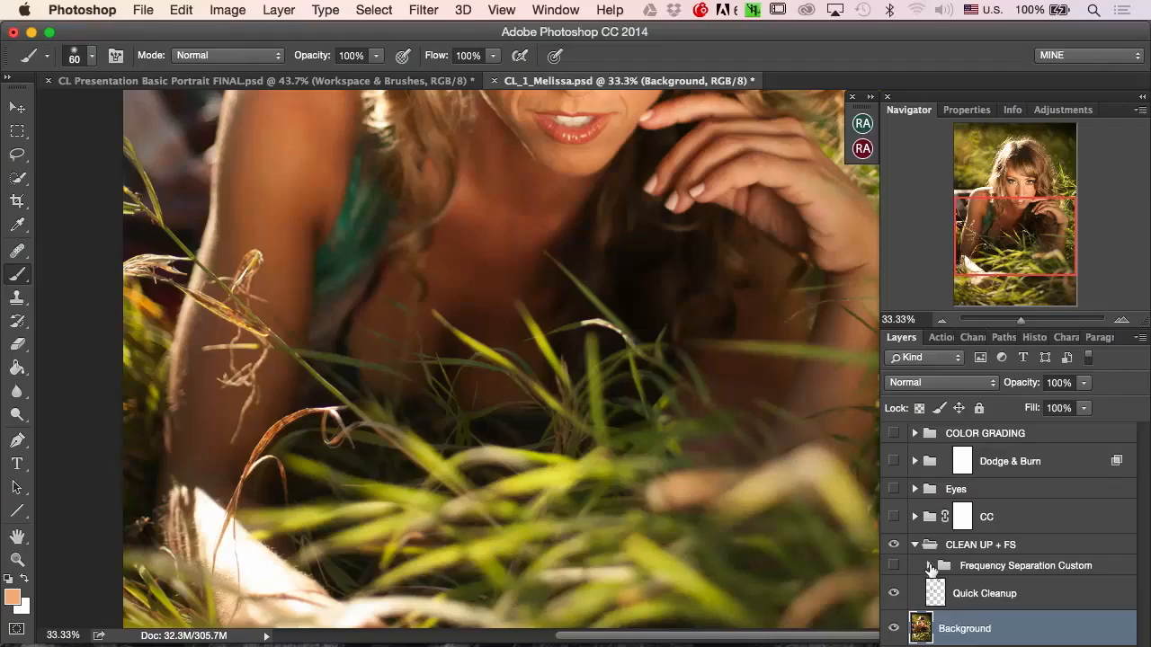
Expand the Frequency Separation Custom group and show it while viewing the face.
click(929, 566)
scroll(980, 598, down, 3)
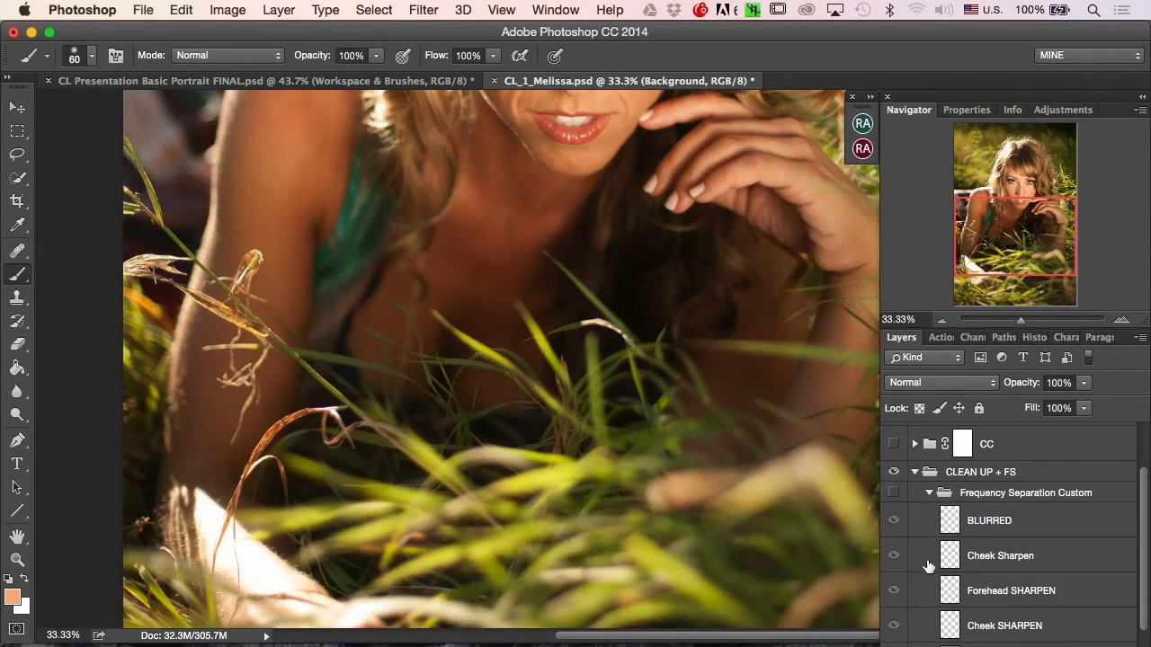
click(894, 516)
drag(1010, 216, 1016, 176)
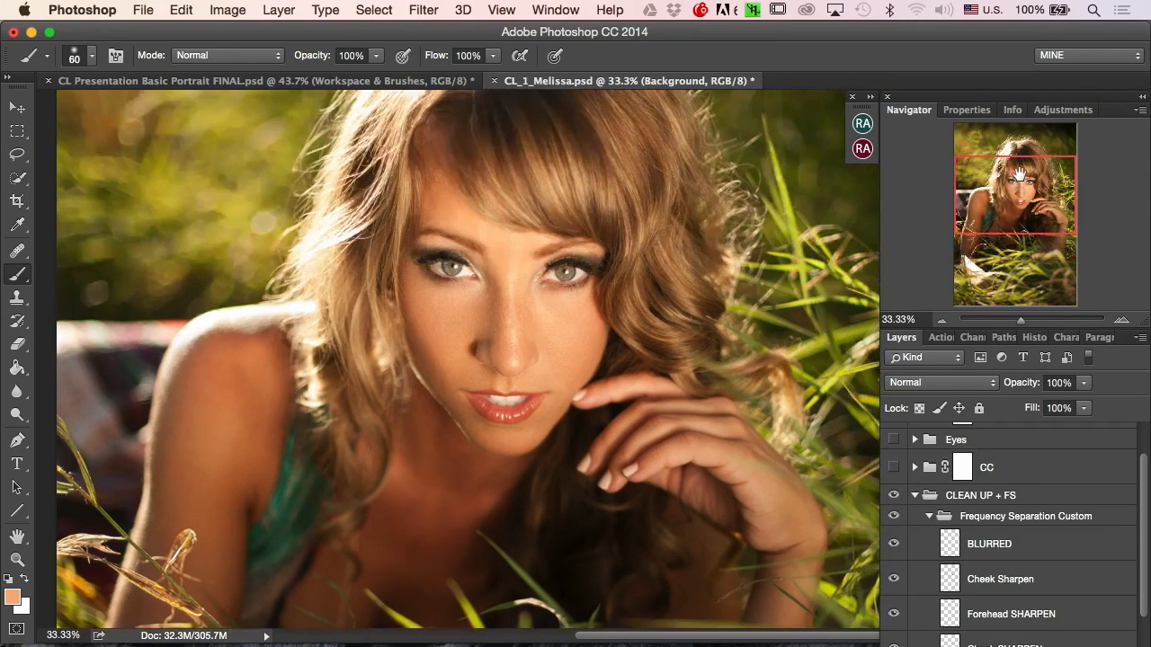
Review the frequency separation stack, selecting the texture layer, the Low Frequency: Colors & Tones layer and the two groups between them in turn.
scroll(941, 590, down, 5)
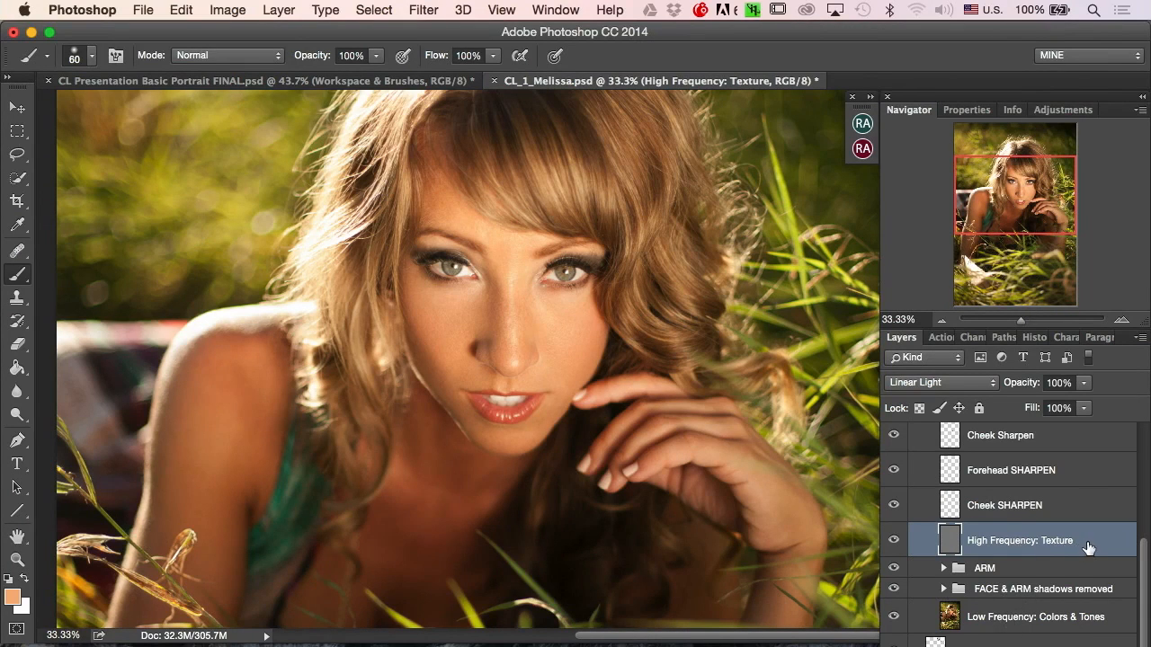
click(1025, 617)
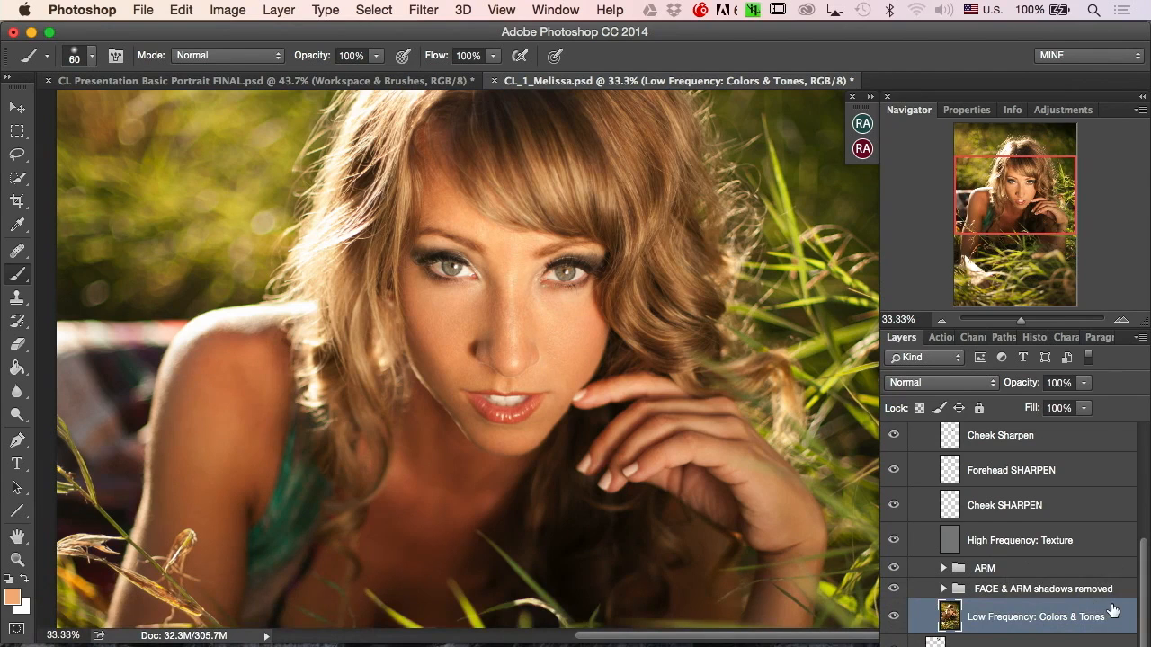
click(986, 572)
click(989, 589)
Compare the arm area with the ARM group on and off, leaving the group hidden.
click(894, 568)
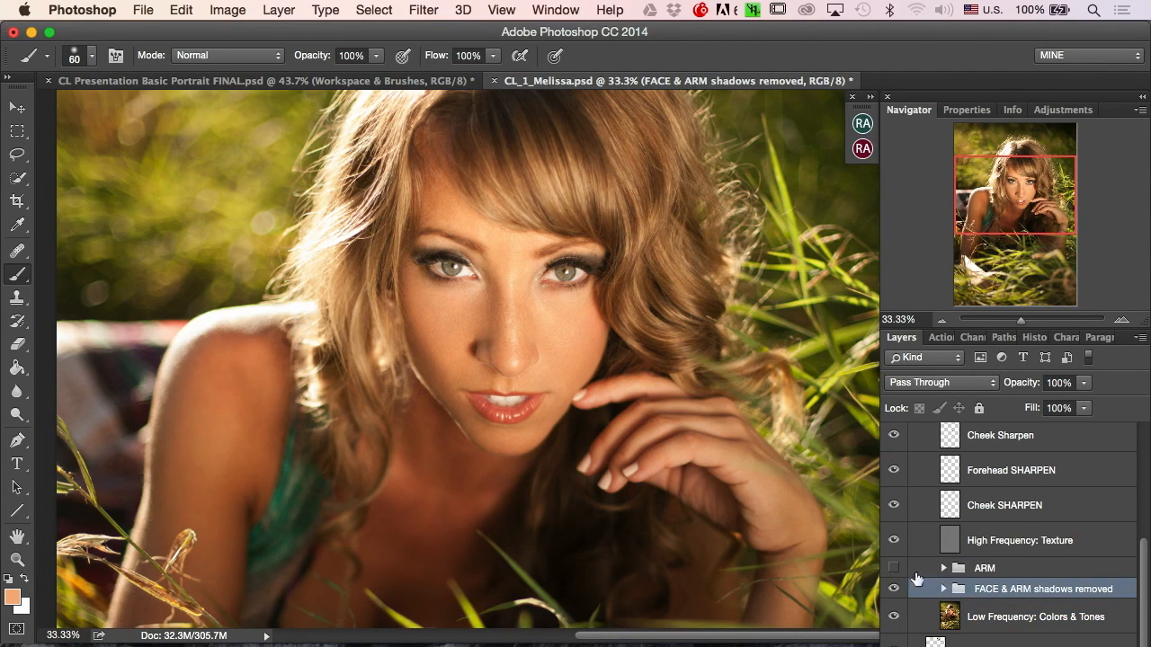
drag(1023, 218, 1009, 265)
click(894, 568)
click(894, 569)
click(894, 568)
click(894, 568)
click(893, 568)
click(894, 568)
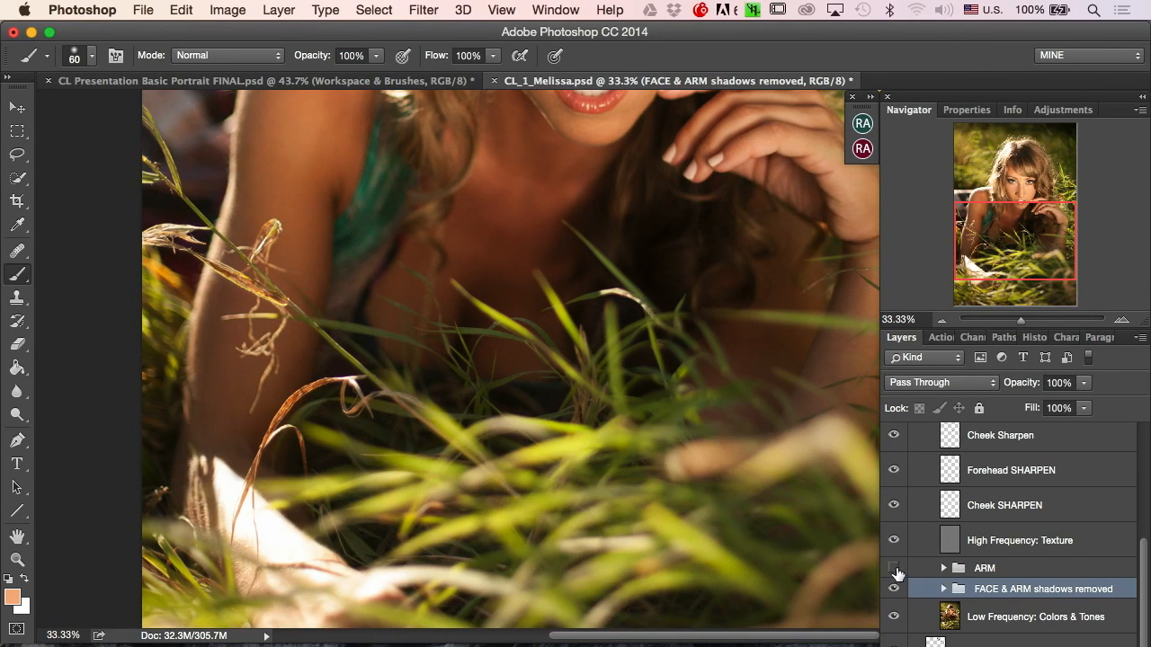
Compare the face with the FACE & ARM shadows removed group off and on, leaving the group shown.
click(893, 589)
drag(1044, 247, 1044, 201)
click(893, 589)
click(894, 588)
click(894, 589)
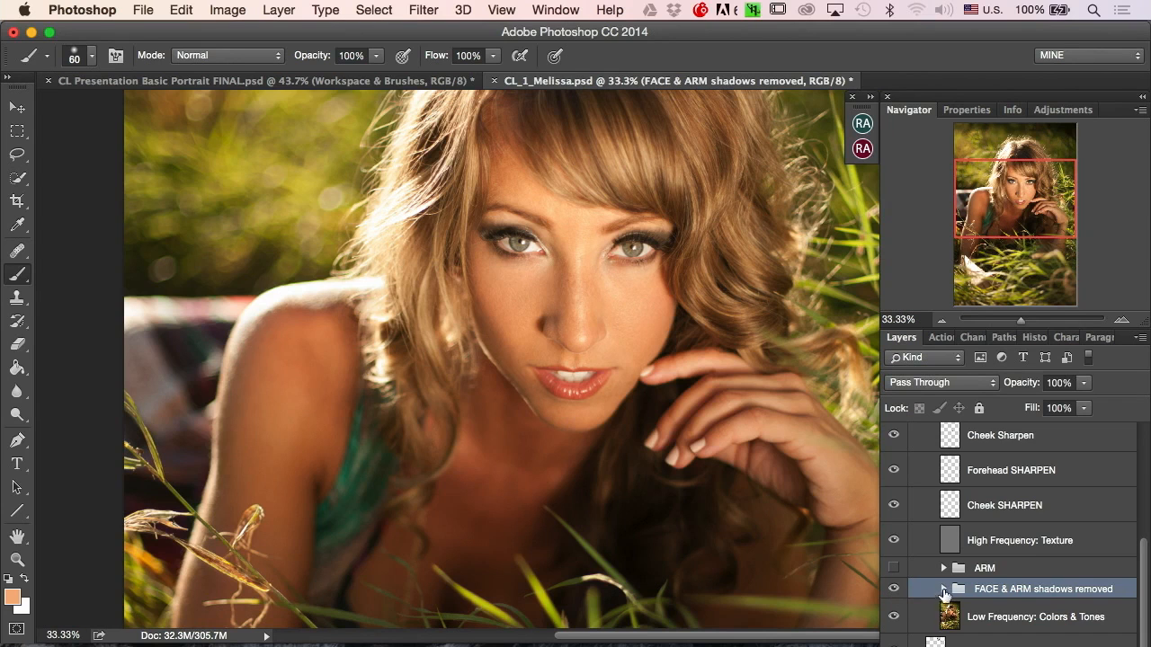
Expand the FACE & ARM shadows removed group and hide its Shoulder & Arm, Under eye and Face layers.
click(943, 589)
scroll(986, 590, down, 3)
drag(1038, 213, 1043, 212)
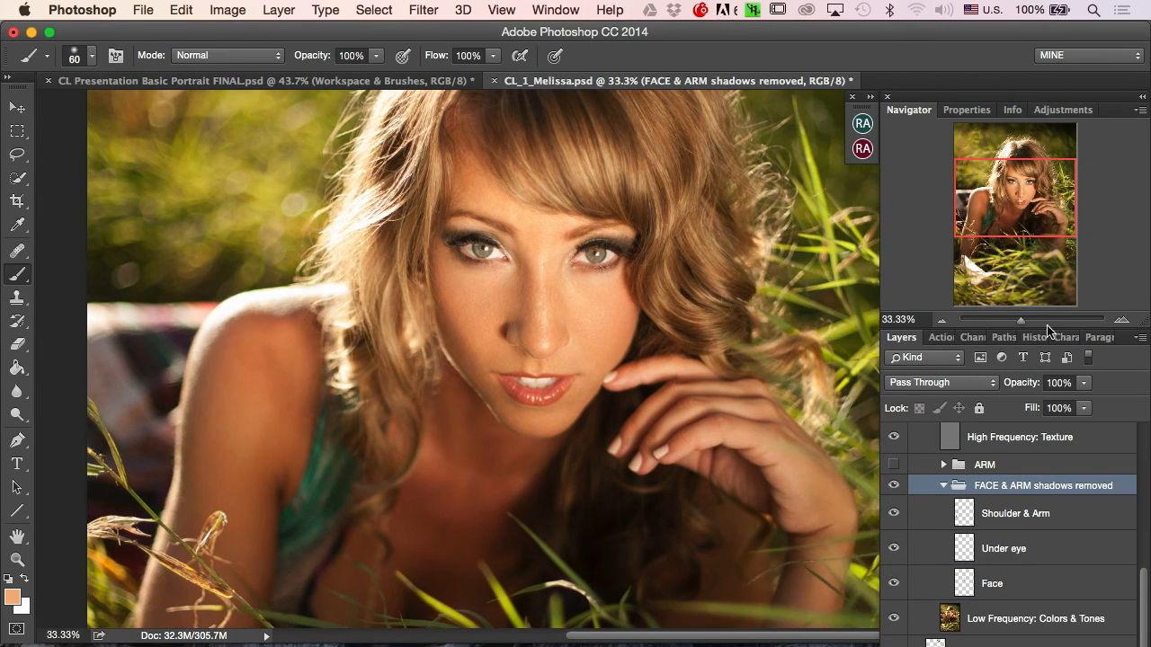
drag(893, 514, 894, 582)
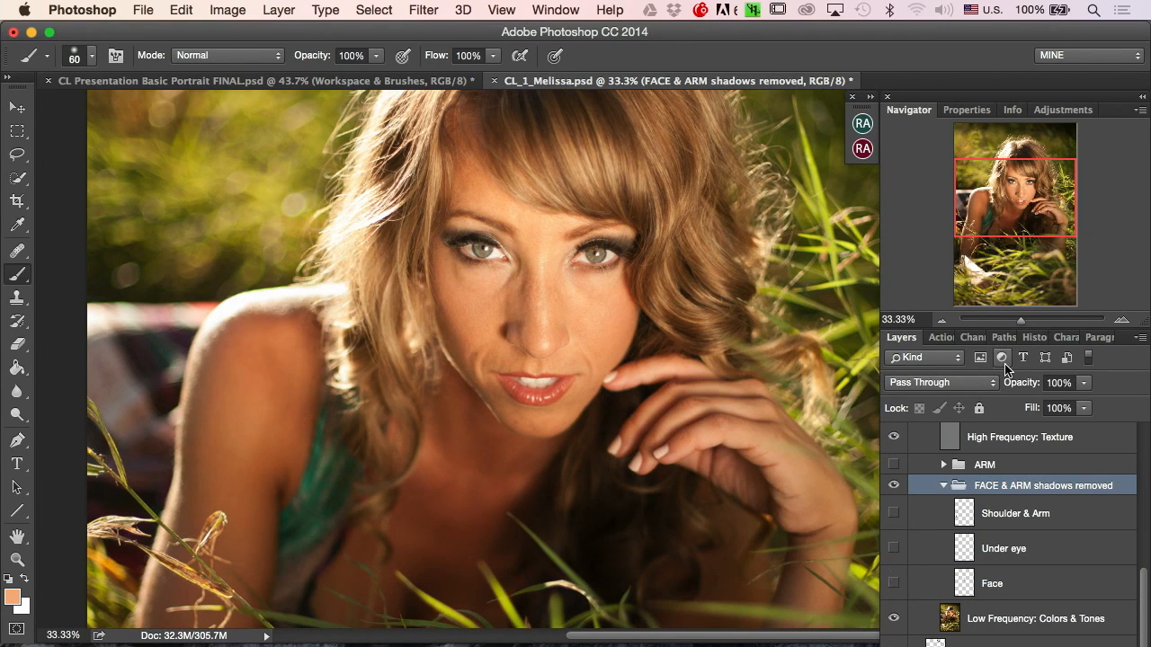
Select the Face layer and compare the facial shadows up close with it off and on, leaving the layer shown.
key(super+equal)
key(super+equal)
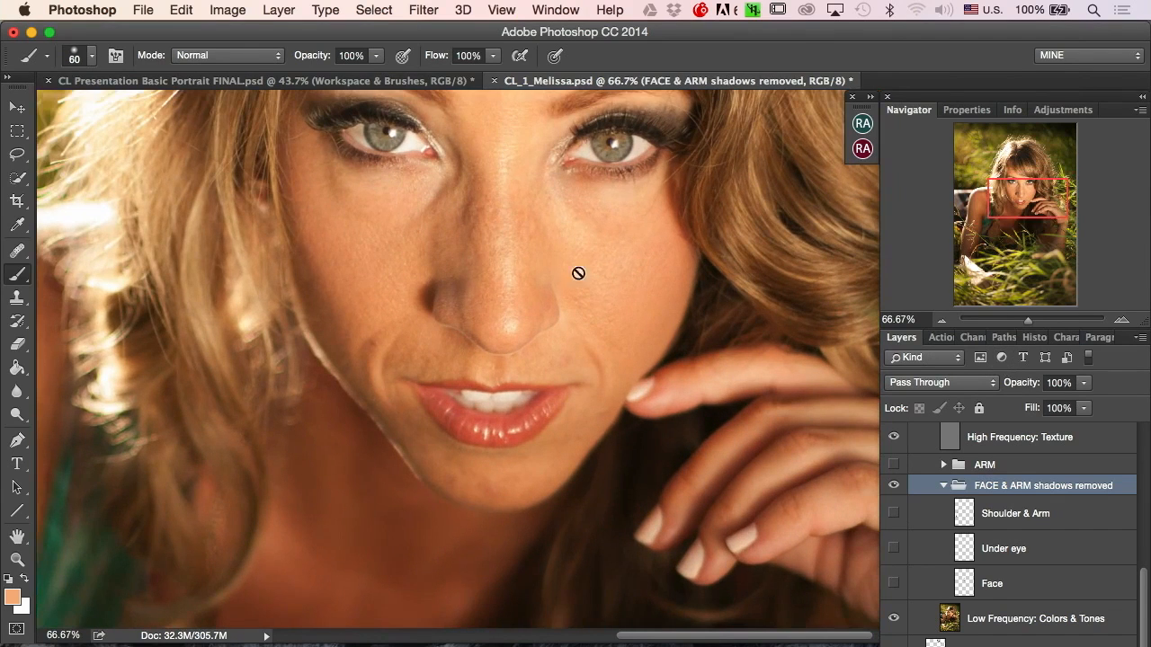
scroll(552, 272, up, 2)
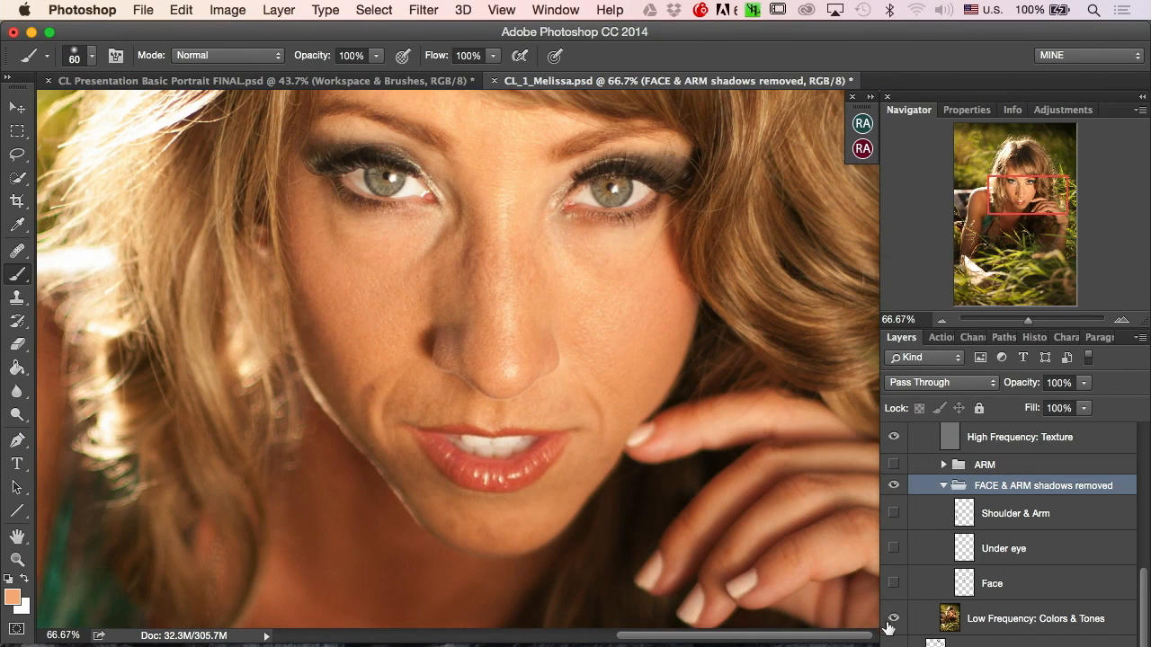
click(894, 584)
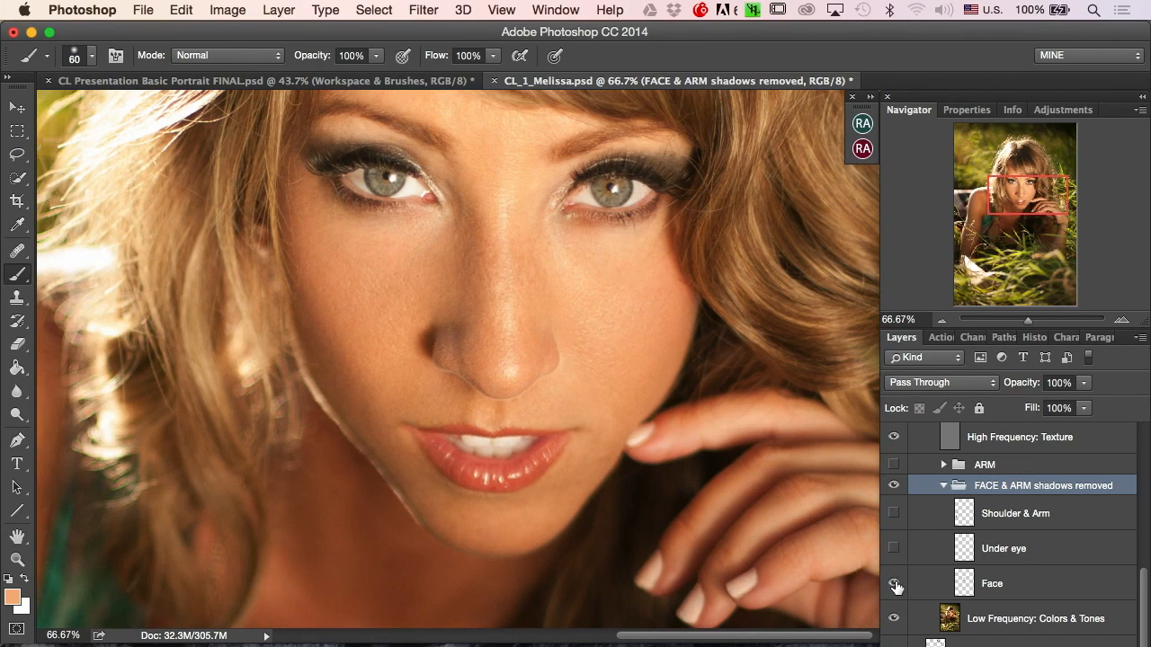
click(894, 584)
click(962, 587)
click(895, 584)
click(895, 584)
click(894, 584)
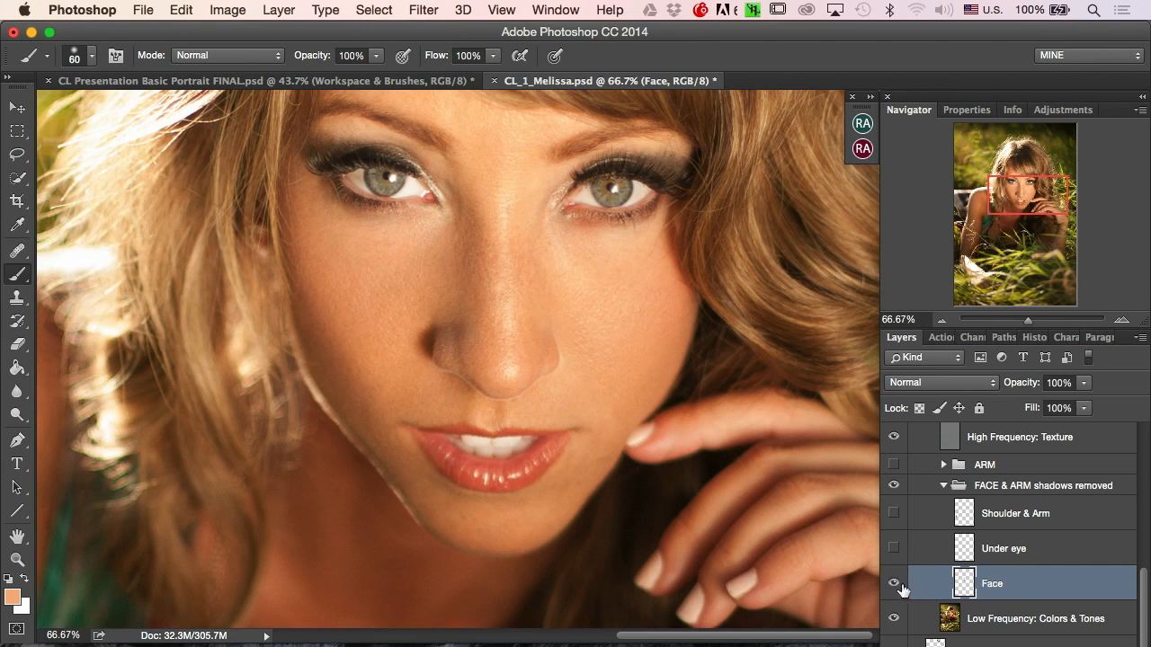
click(893, 583)
click(893, 583)
click(894, 584)
click(894, 583)
Preview and show the Under eye layer, and merge it with the Face layer.
click(893, 550)
click(893, 551)
click(892, 551)
click(989, 554)
shift+click(1002, 581)
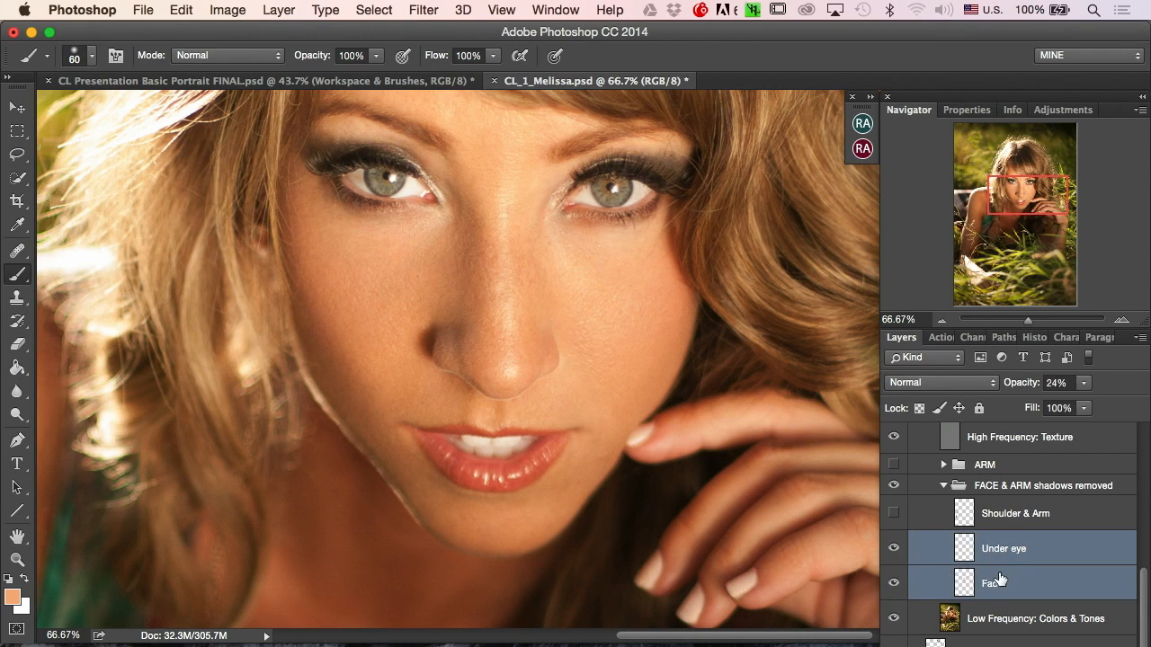
key(super+e)
Compare the facial shadows with the merged Under eye layer off and on.
click(895, 585)
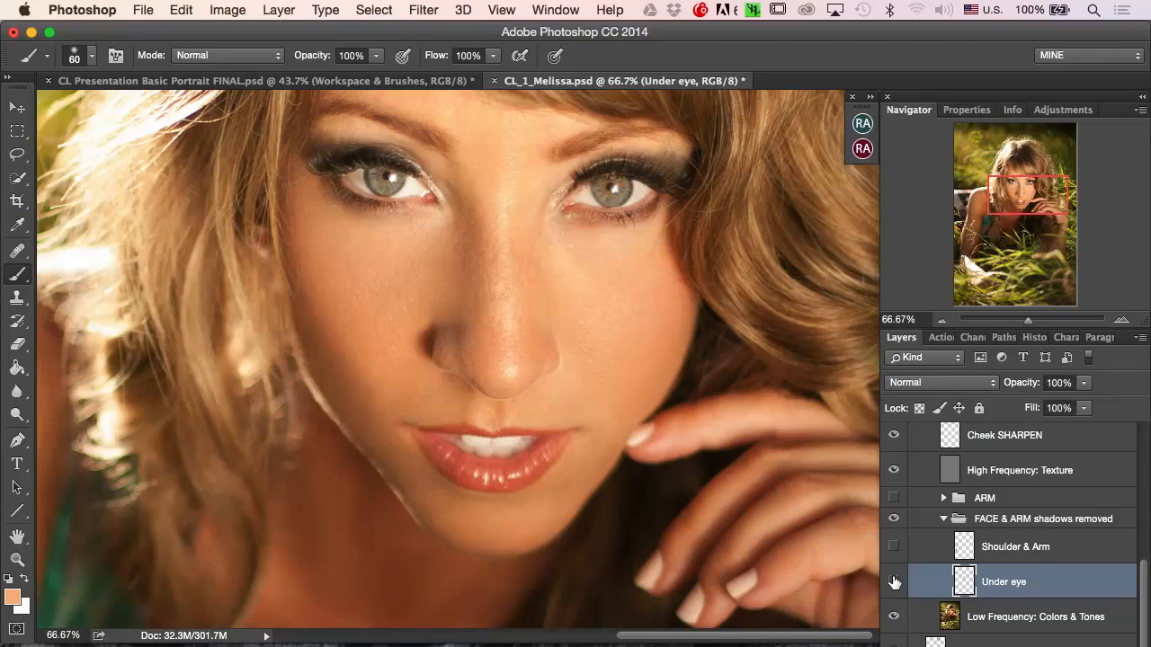
click(893, 582)
click(896, 584)
click(894, 586)
click(893, 586)
click(895, 584)
click(896, 584)
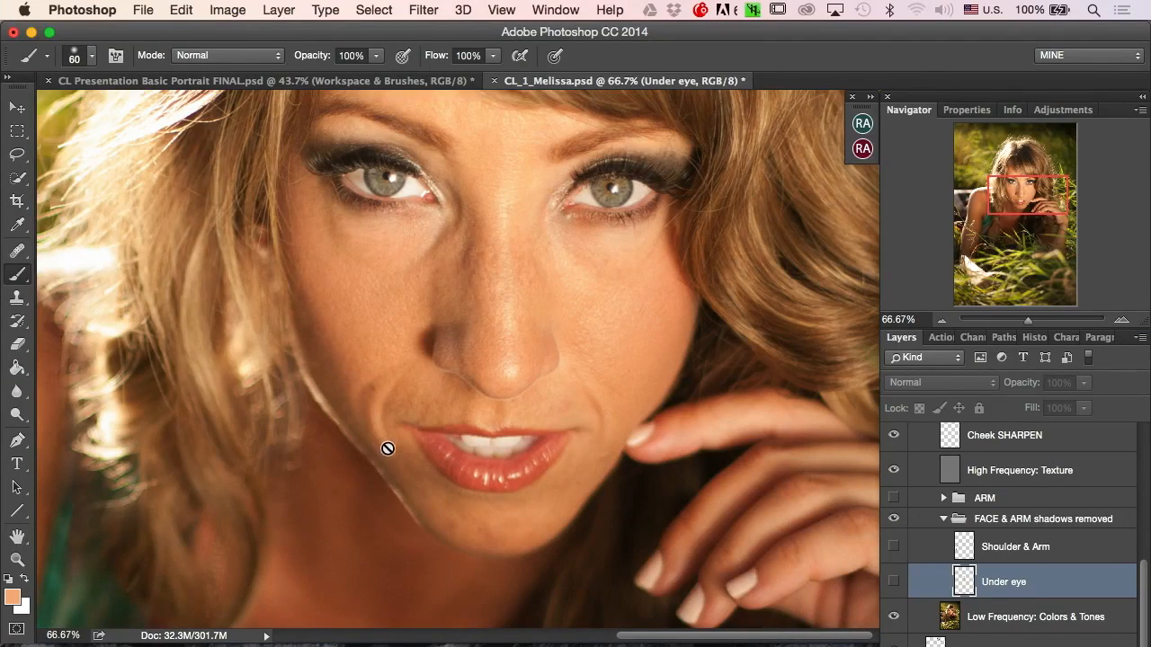
click(893, 581)
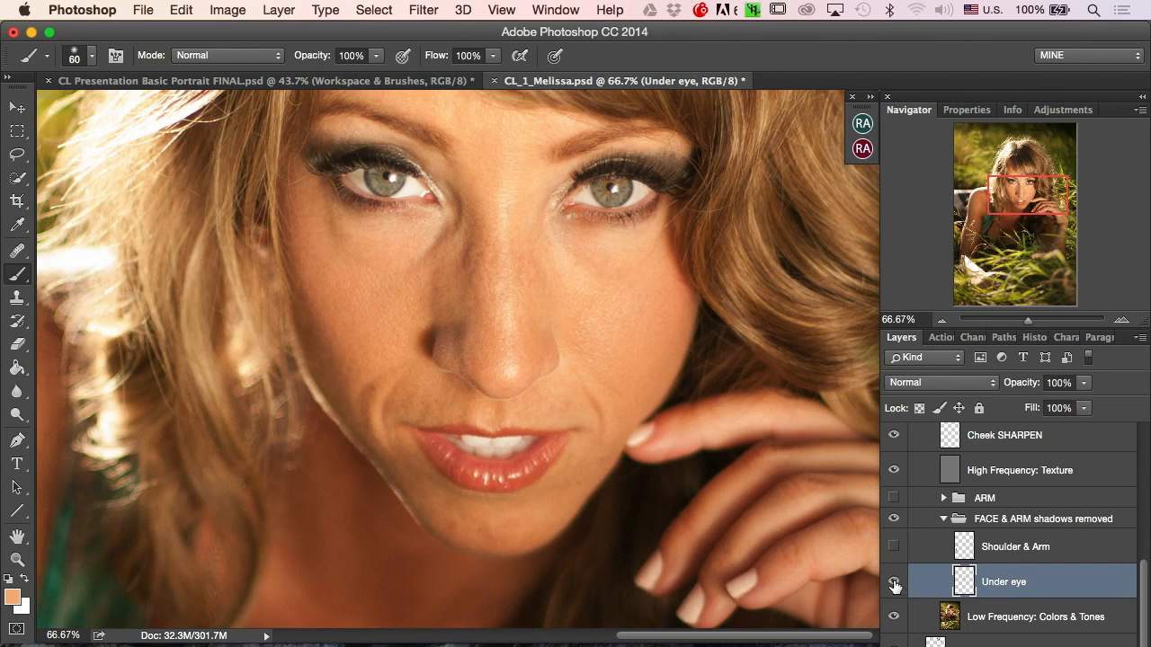
Hide the Under eye layer and add a new empty layer directly above Low Frequency: Colors & Tones.
click(893, 582)
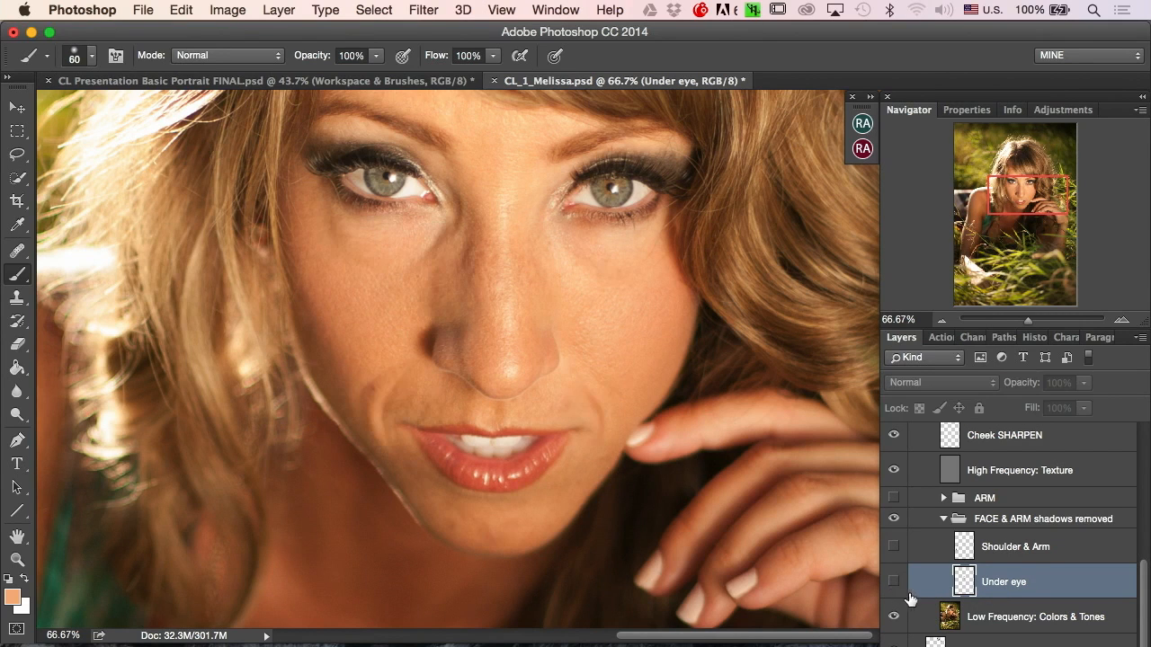
click(971, 615)
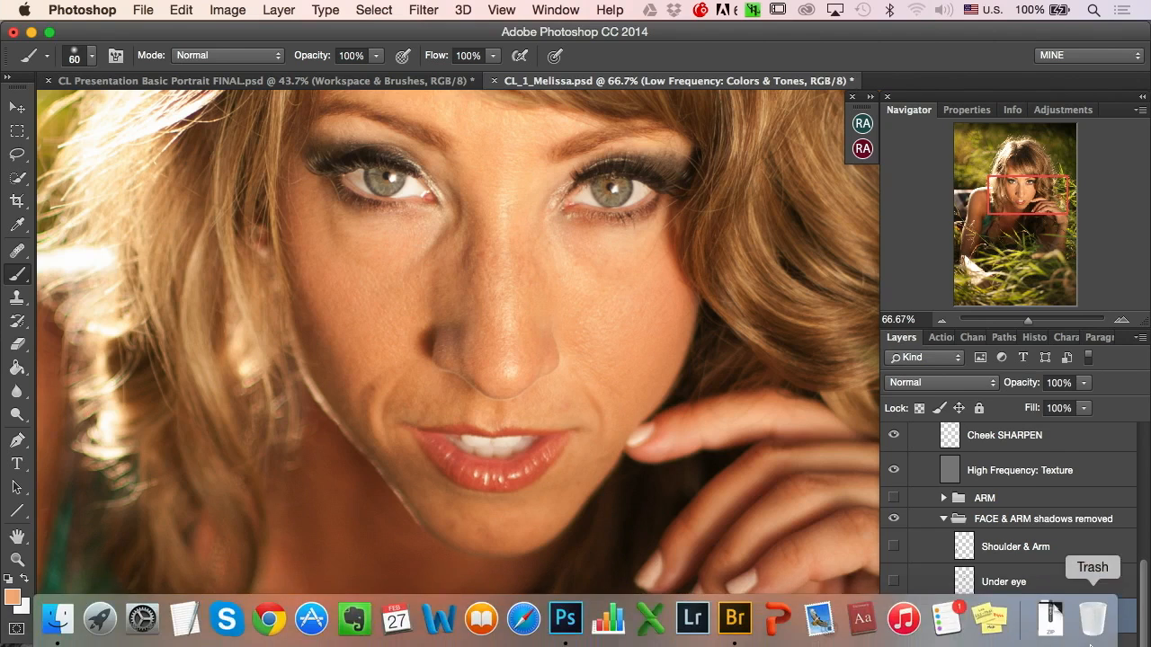
drag(998, 326, 997, 235)
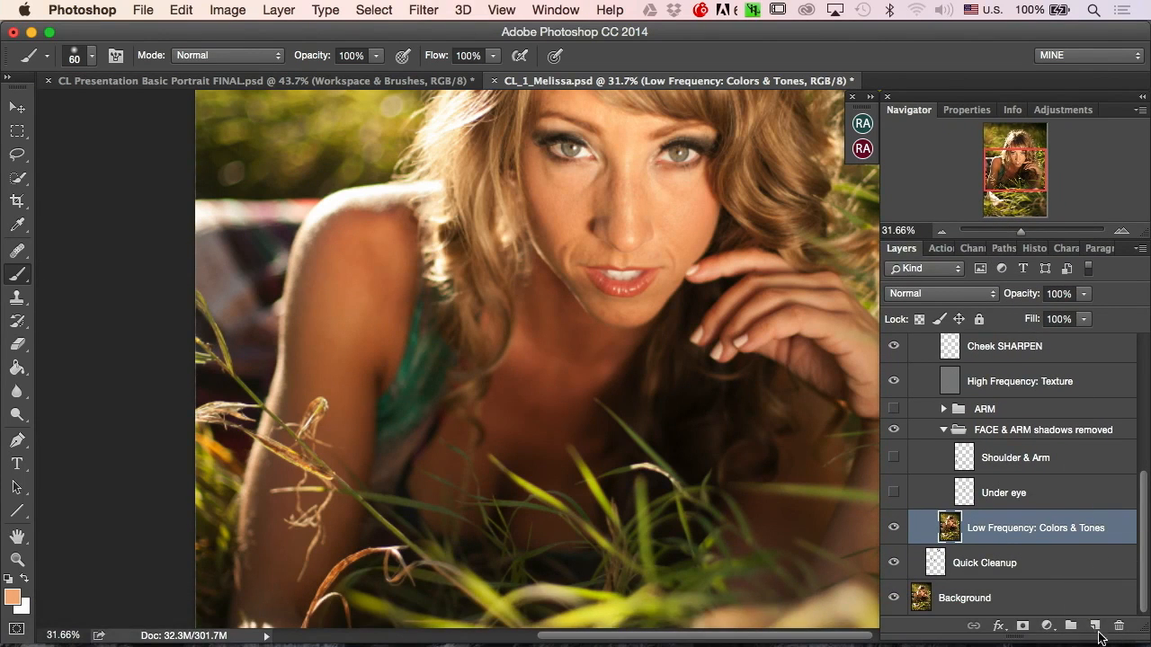
click(1094, 625)
Mark the shadowed smile line and cheek beside the mouth on the new layer with red strokes from a 25 px brush.
key(super+plus)
key(super+plus)
key(super+plus)
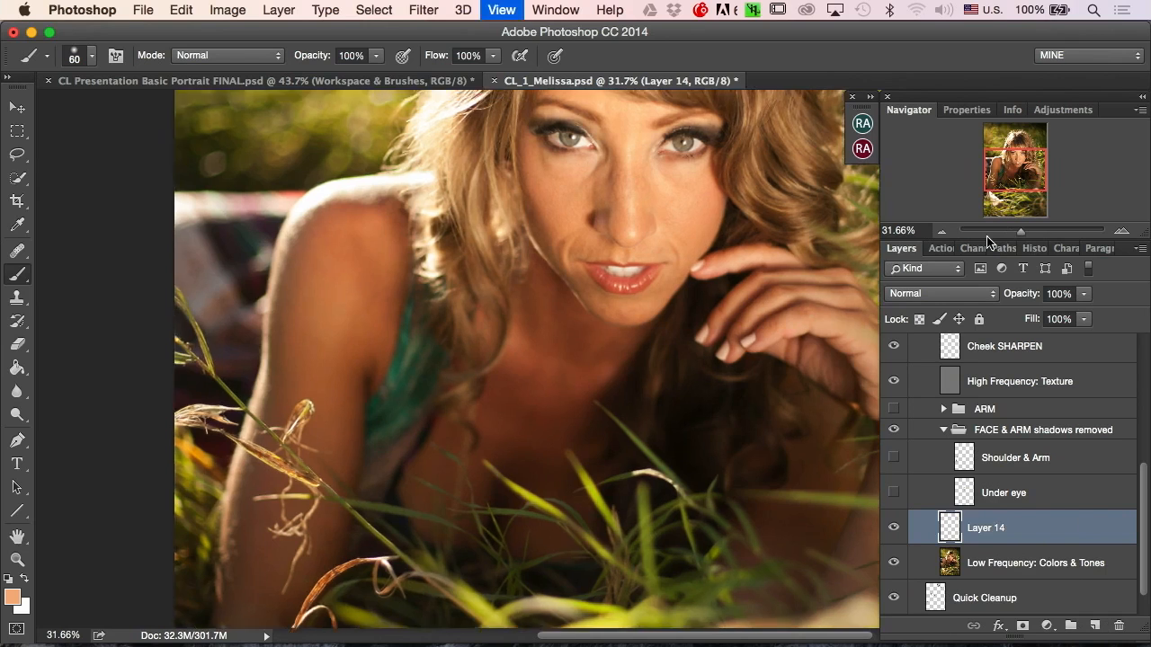
scroll(599, 131, up, 5)
scroll(599, 132, right, 4)
key(bracketleft)
key(bracketleft)
key(bracketleft)
key(bracketleft)
key(bracketleft)
key(bracketleft)
alt+click(447, 401)
drag(384, 327, 376, 396)
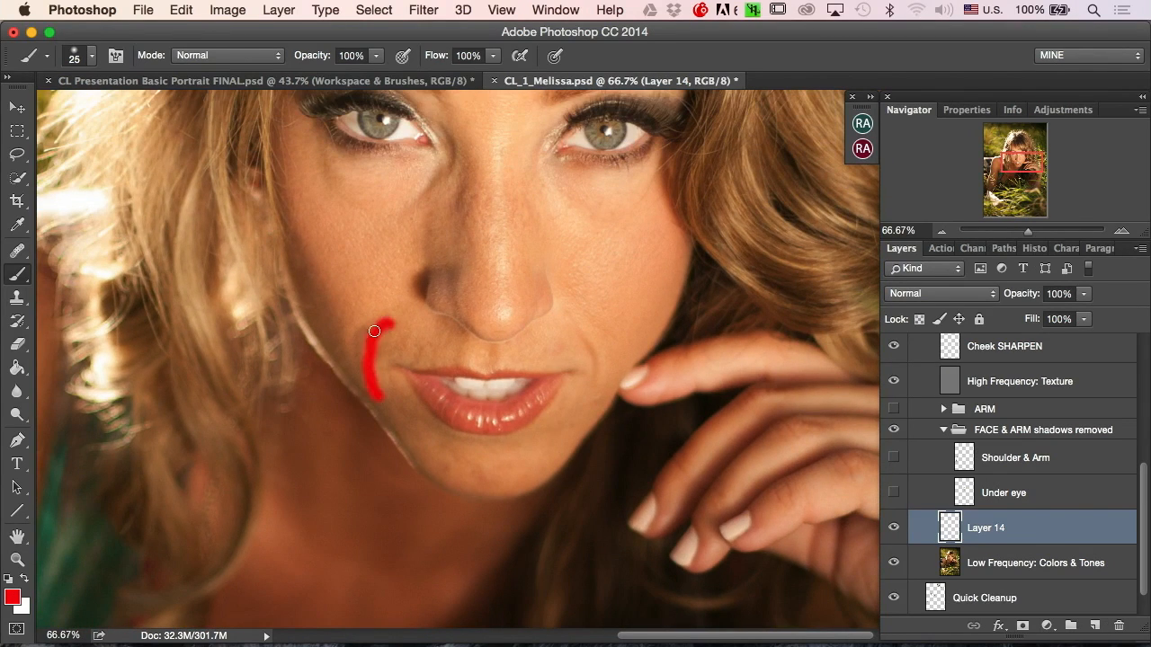
drag(373, 317, 347, 362)
Hide the layer with the red marks and show the Under eye layer.
click(894, 528)
click(893, 493)
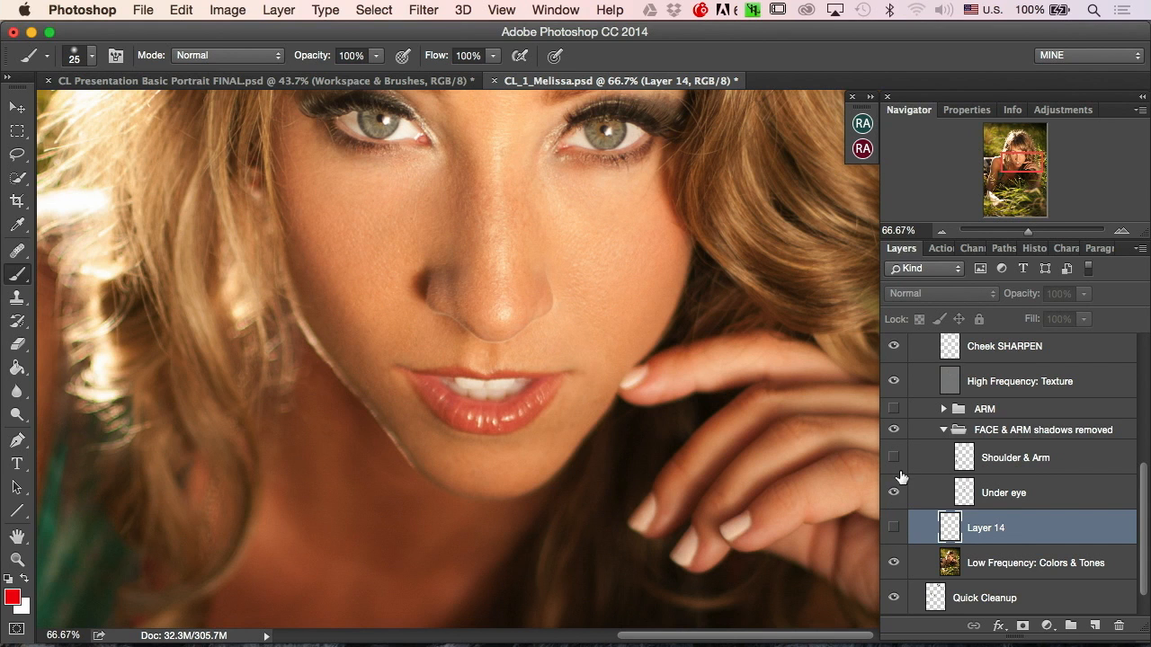
click(893, 459)
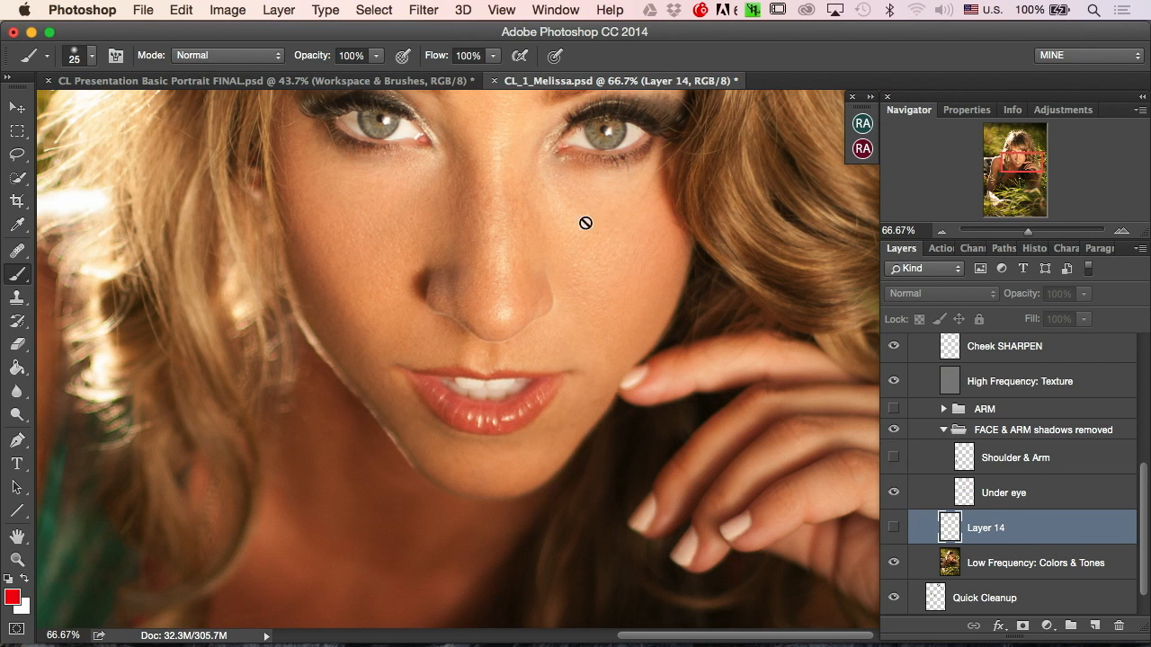